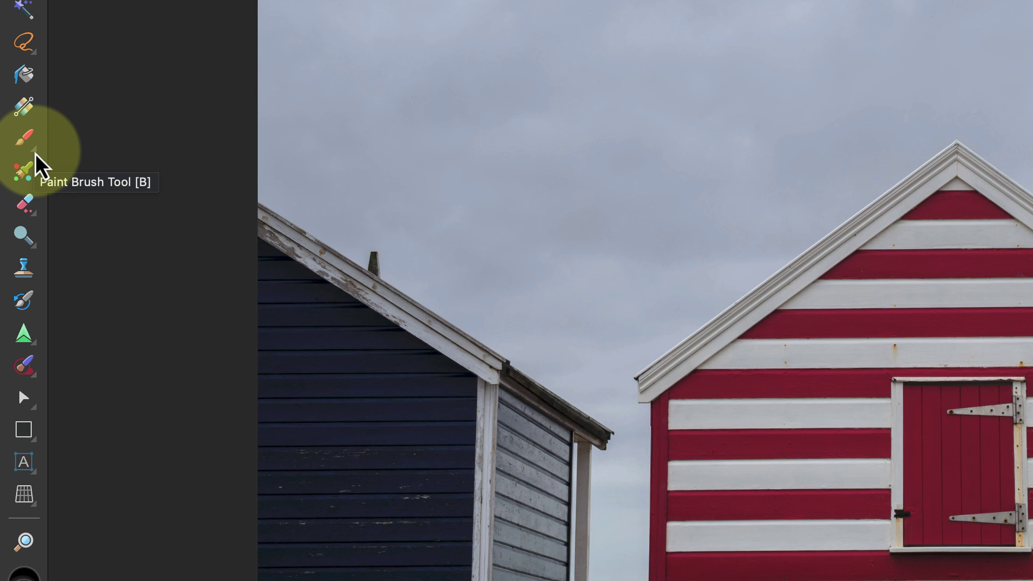
# Select the Colour Replacement Brush Tool from the Paint Brush tool group
pyautogui.click(36, 156)
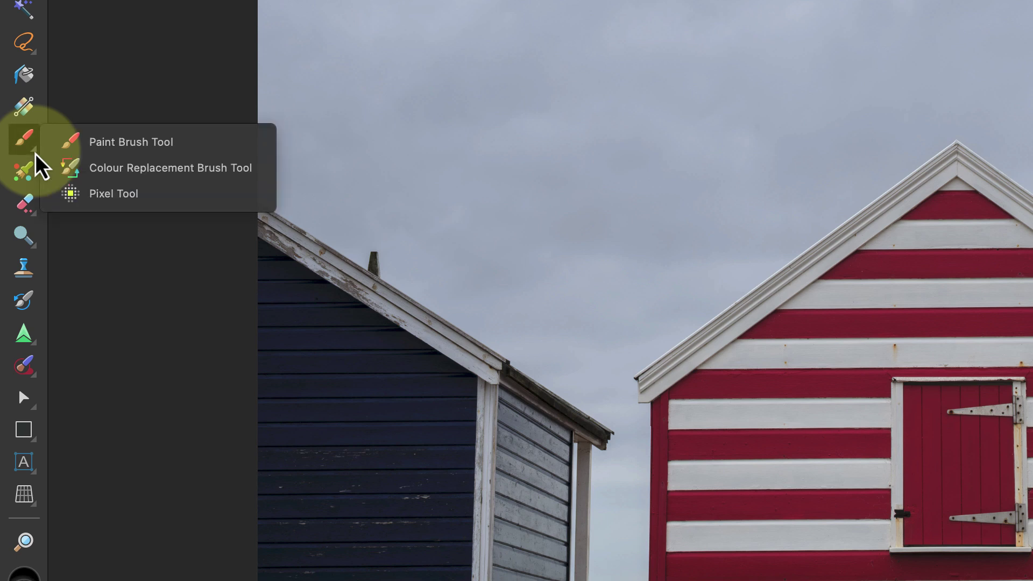
pyautogui.click(171, 169)
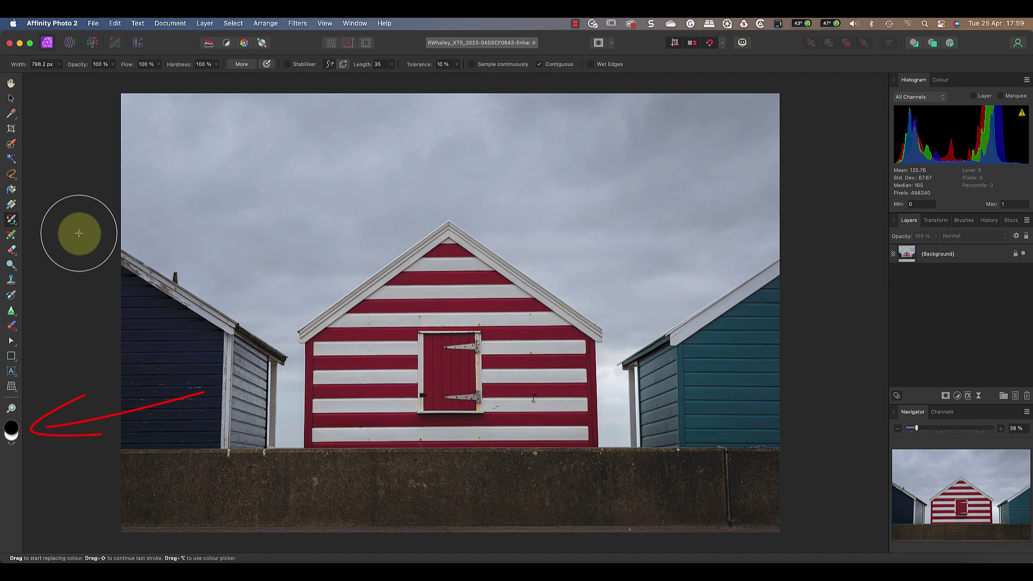
# Sample teal 2A4454 from the right-hand hut as the painting colour
pyautogui.doubleClick(11, 430)
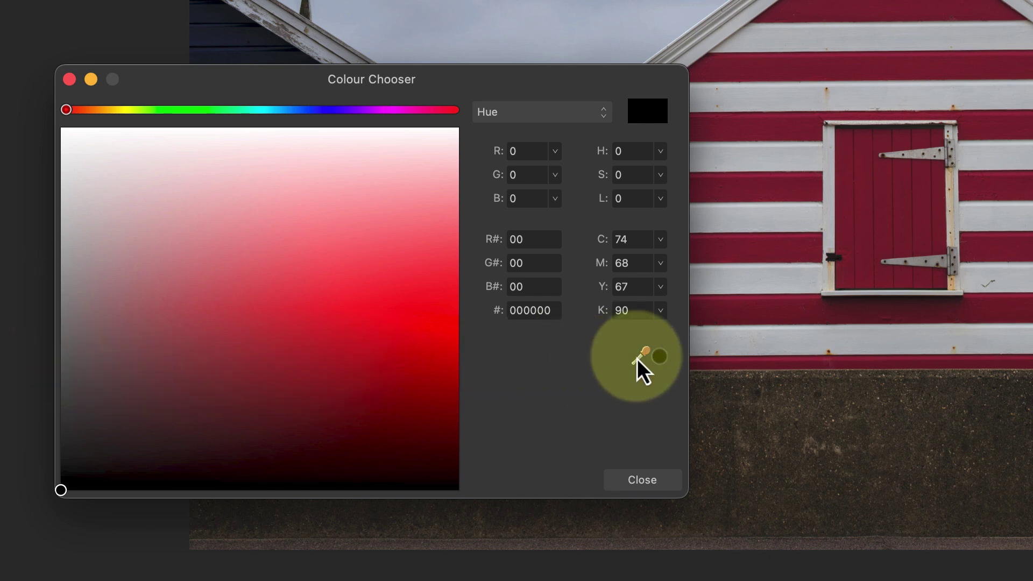
pyautogui.moveTo(637, 359); pyautogui.dragTo(1032, 278)
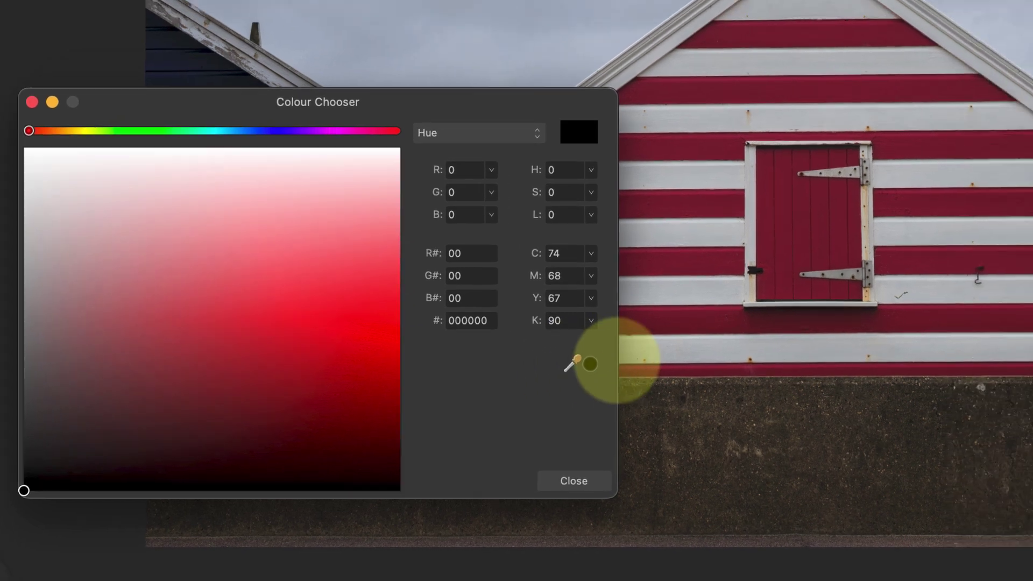
pyautogui.moveTo(714, 343); pyautogui.dragTo(838, 327)
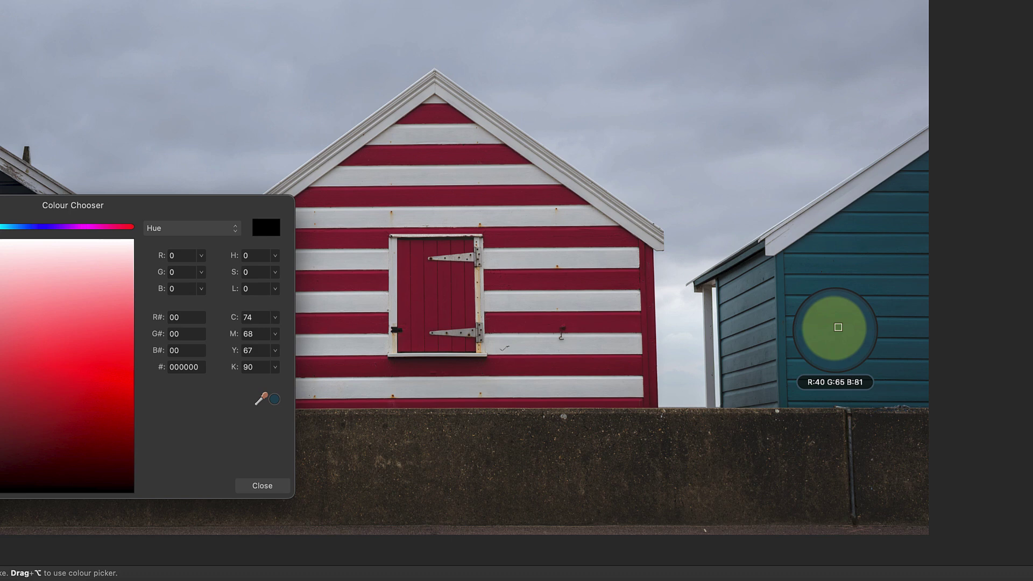
pyautogui.moveTo(837, 327); pyautogui.dragTo(818, 289)
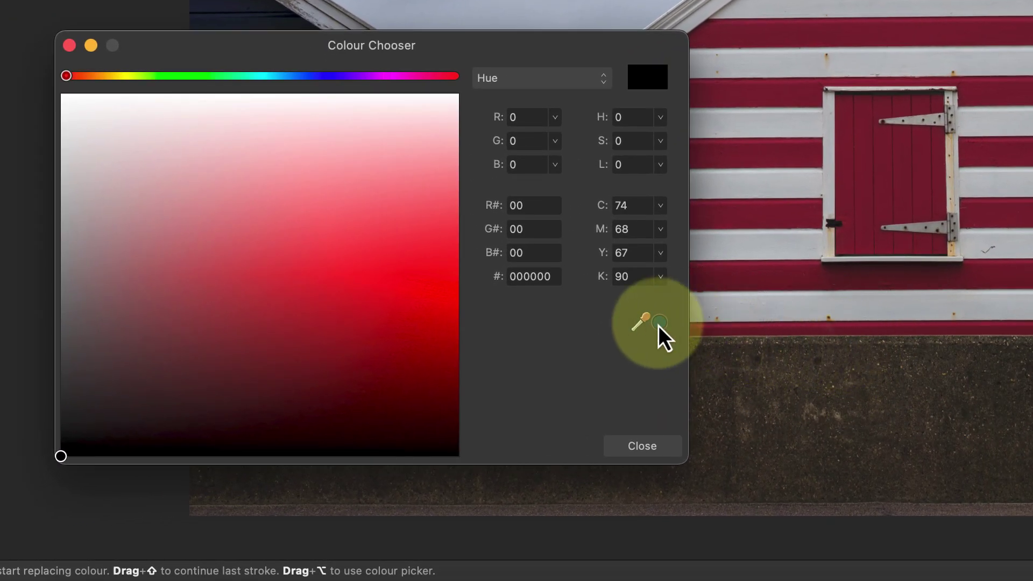
pyautogui.click(659, 325)
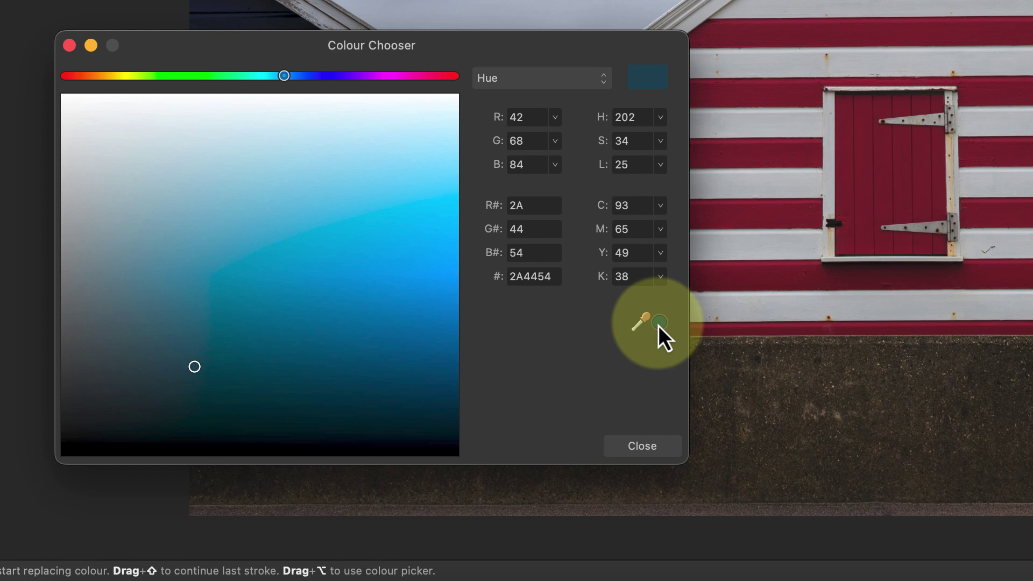
# Darken the teal slightly to 253E4C, keeping the Hue colour display mode
pyautogui.click(601, 87)
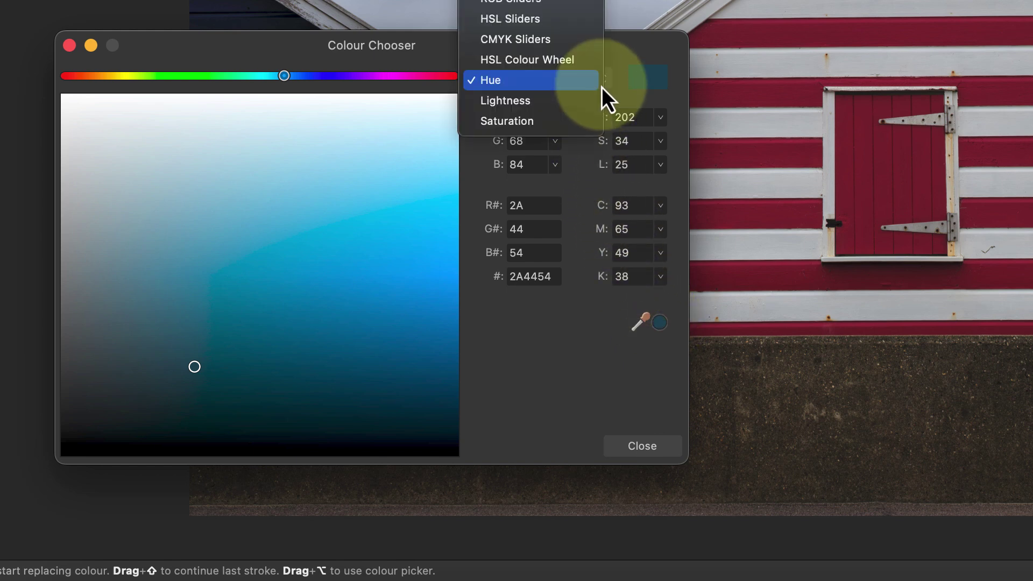
pyautogui.click(560, 83)
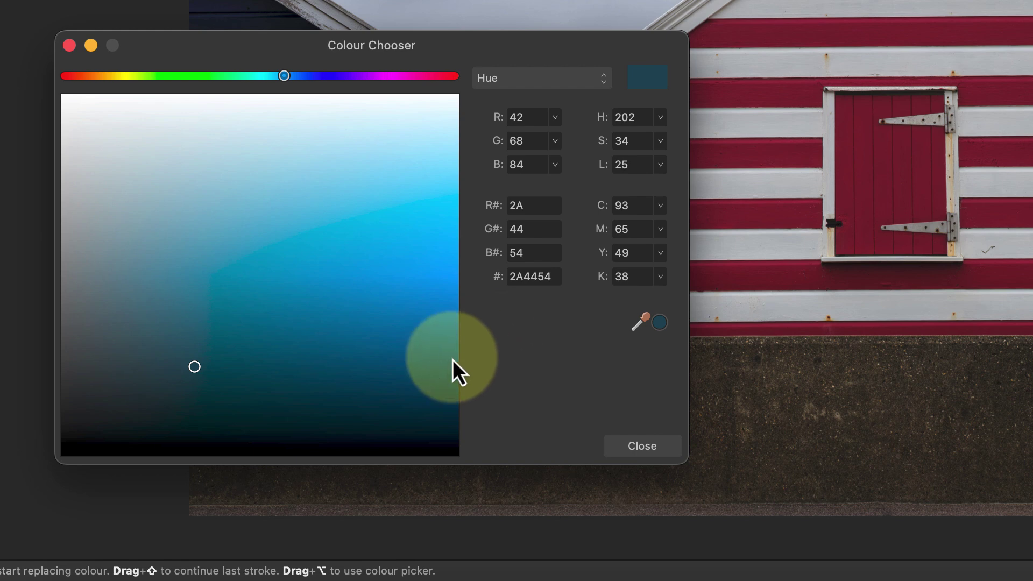
pyautogui.click(198, 366)
pyautogui.moveTo(198, 367)
pyautogui.mouseDown()
pyautogui.moveTo(205, 305)
pyautogui.moveTo(207, 399)
pyautogui.moveTo(362, 397)
pyautogui.moveTo(201, 393)
pyautogui.moveTo(199, 362)
pyautogui.moveTo(198, 378)
pyautogui.mouseUp()
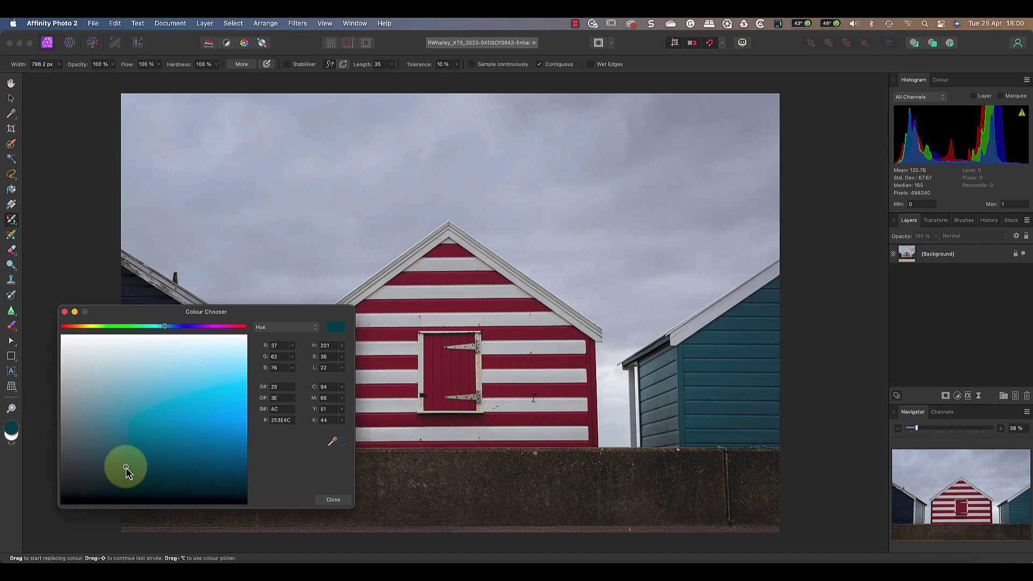
# Close the Colour Chooser and duplicate the Background layer
pyautogui.click(330, 500)
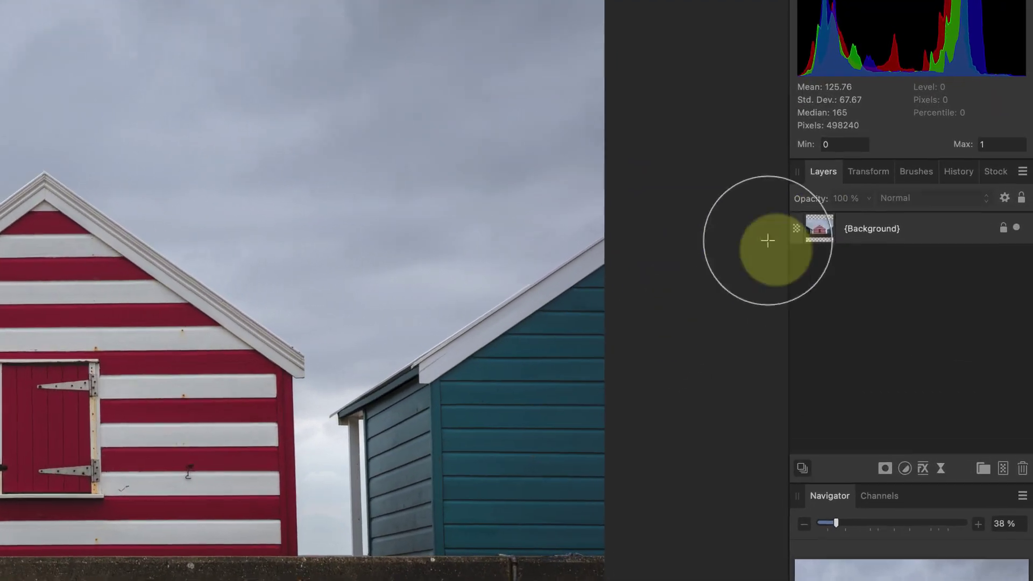
pyautogui.rightClick(908, 253)
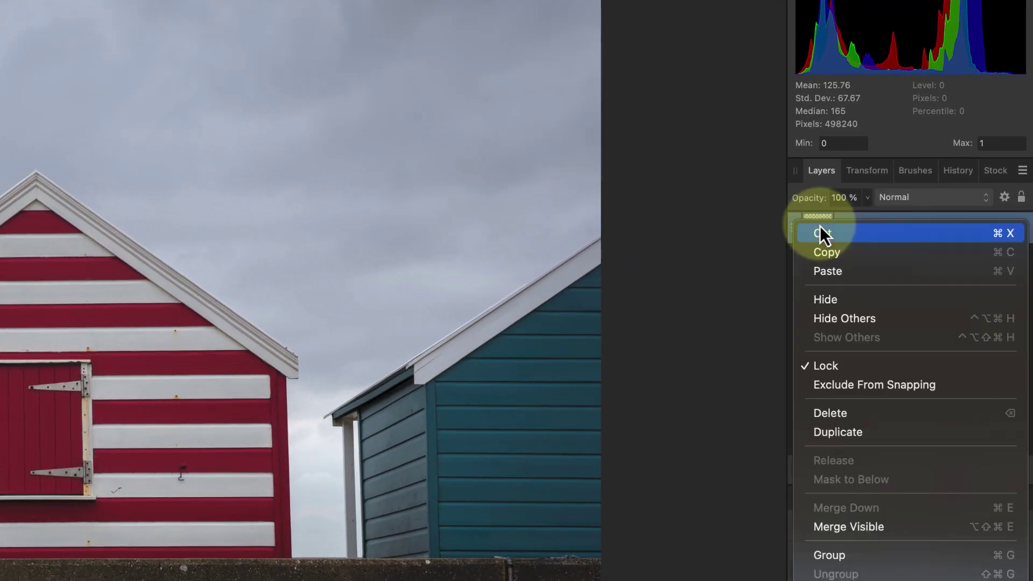
pyautogui.click(881, 432)
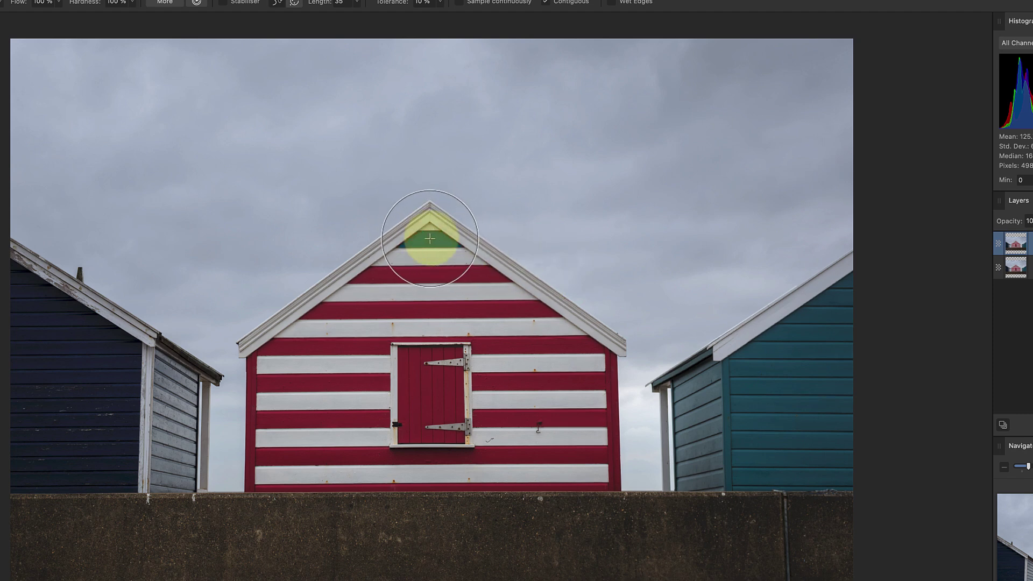
# Paint the top two red gable stripes teal, undoing one stray stroke
pyautogui.click(415, 274)
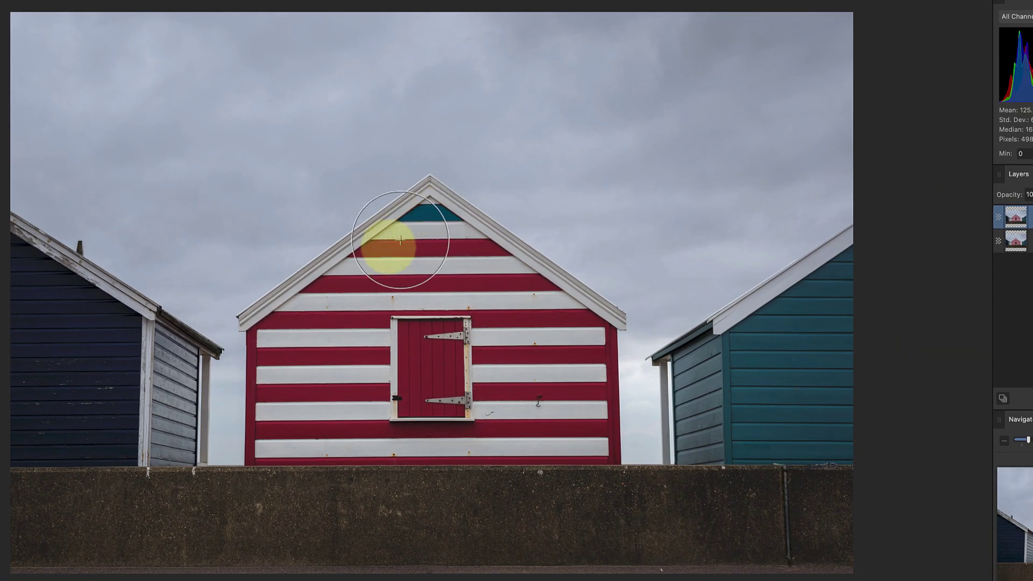
pyautogui.moveTo(401, 240)
pyautogui.mouseDown()
pyautogui.moveTo(372, 253)
pyautogui.moveTo(480, 252)
pyautogui.mouseUp()
pyautogui.hotkey('ctrl', 'z')
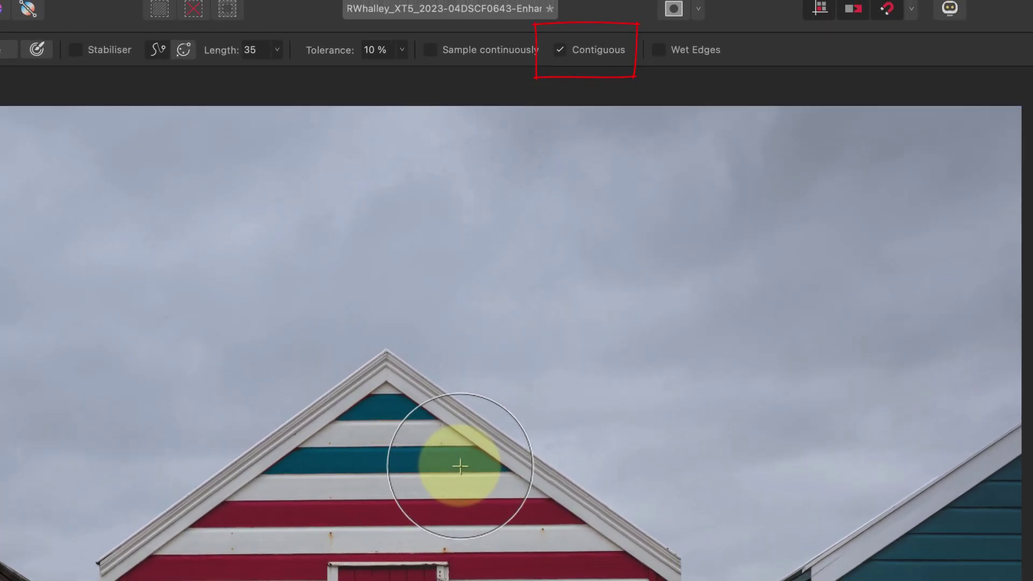
# Turn off Contiguous, test teal strokes on the sky and the stripes left of the window, then undo them
pyautogui.click(460, 466)
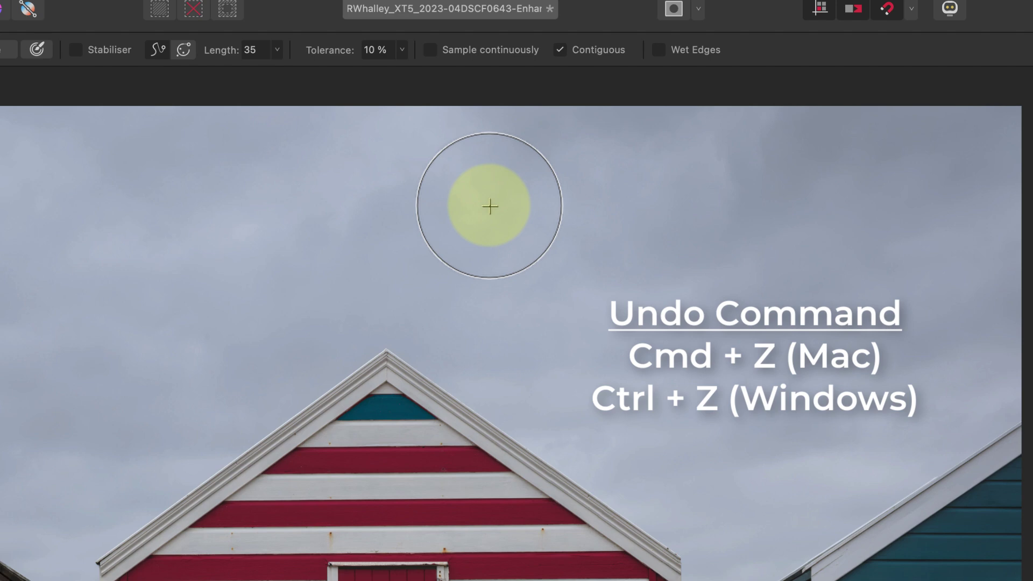
pyautogui.click(560, 49)
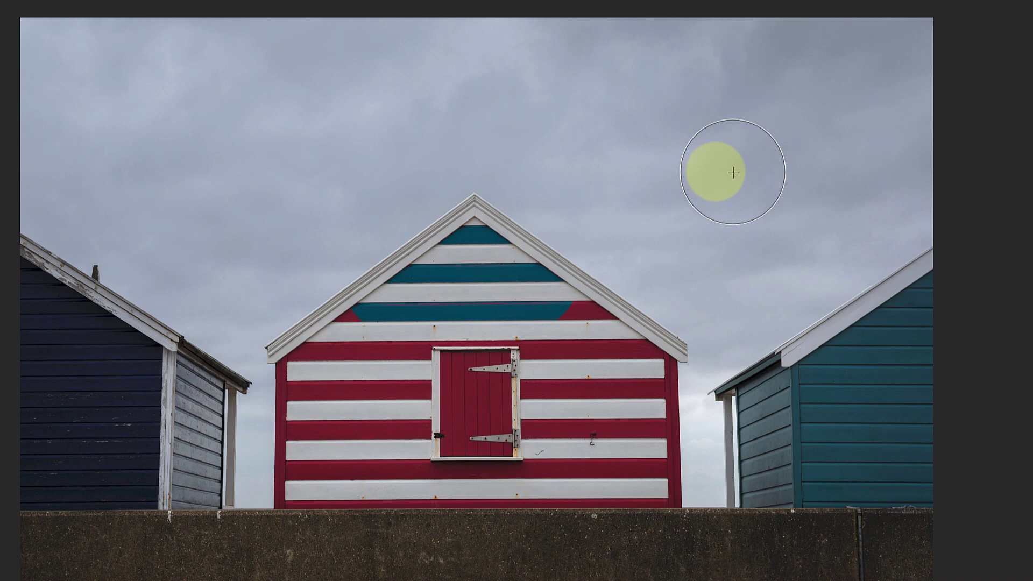
pyautogui.moveTo(733, 172); pyautogui.dragTo(716, 173)
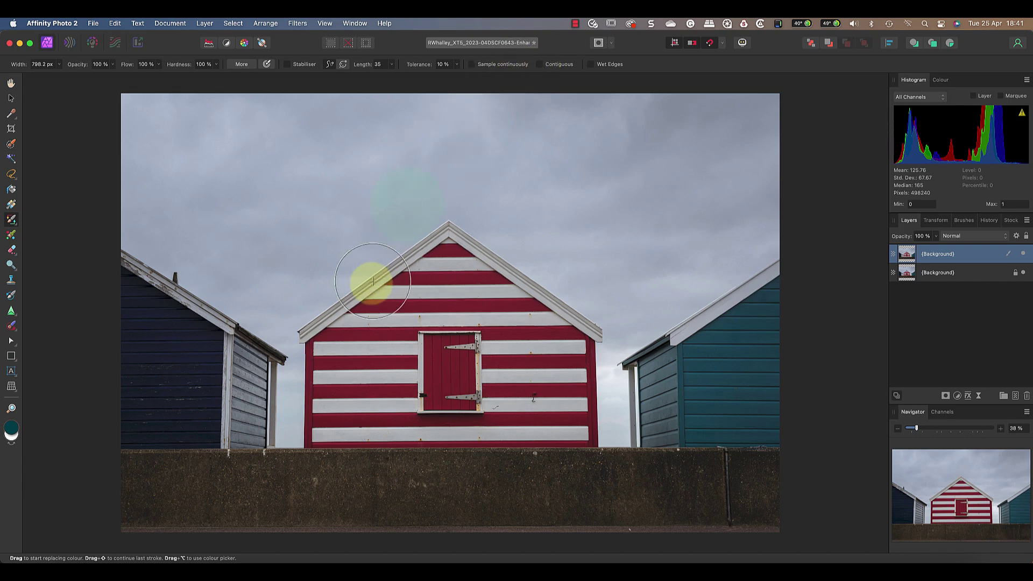
pyautogui.moveTo(351, 330)
pyautogui.mouseDown()
pyautogui.moveTo(405, 340)
pyautogui.moveTo(415, 381)
pyautogui.mouseUp()
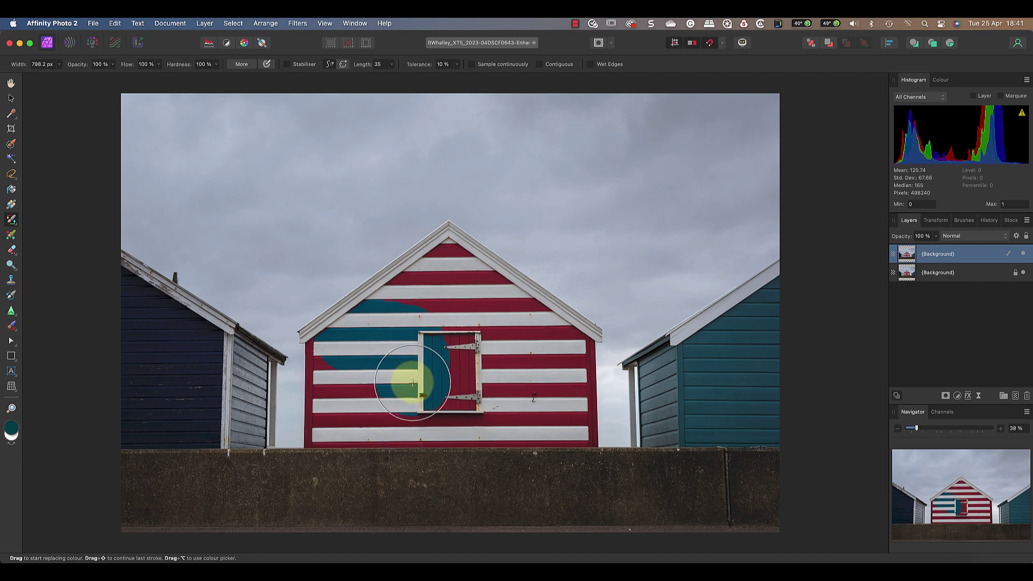
pyautogui.press('super+z')
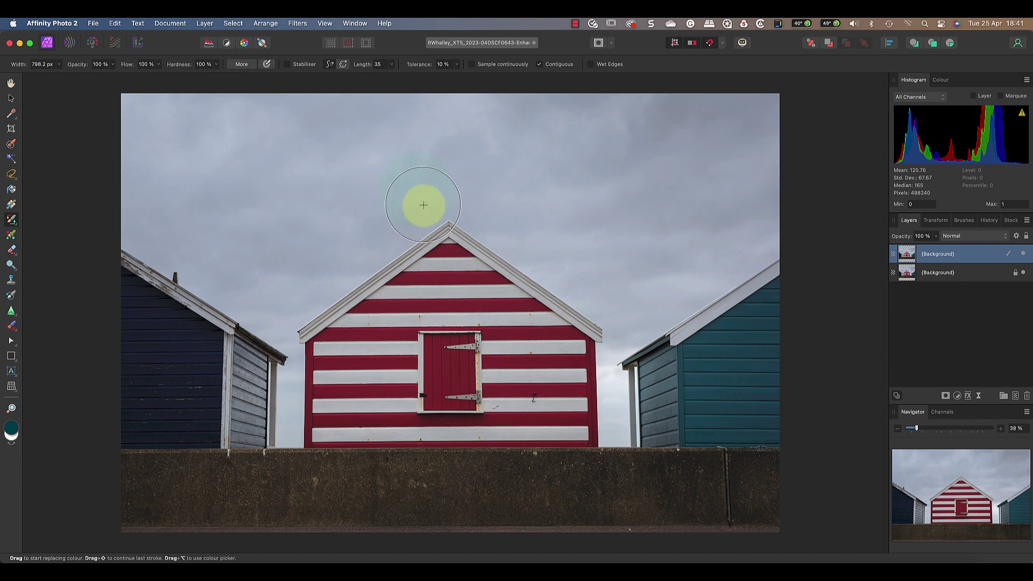
pyautogui.moveTo(429, 240)
pyautogui.mouseDown()
pyautogui.moveTo(456, 263)
pyautogui.moveTo(424, 285)
pyautogui.moveTo(389, 288)
pyautogui.moveTo(395, 276)
pyautogui.moveTo(506, 279)
pyautogui.moveTo(533, 312)
pyautogui.moveTo(349, 316)
pyautogui.moveTo(330, 342)
pyautogui.moveTo(444, 336)
pyautogui.moveTo(457, 351)
pyautogui.moveTo(455, 383)
pyautogui.moveTo(437, 393)
pyautogui.moveTo(412, 366)
pyautogui.moveTo(342, 363)
pyautogui.moveTo(318, 368)
pyautogui.moveTo(316, 388)
pyautogui.moveTo(427, 376)
pyautogui.mouseUp()
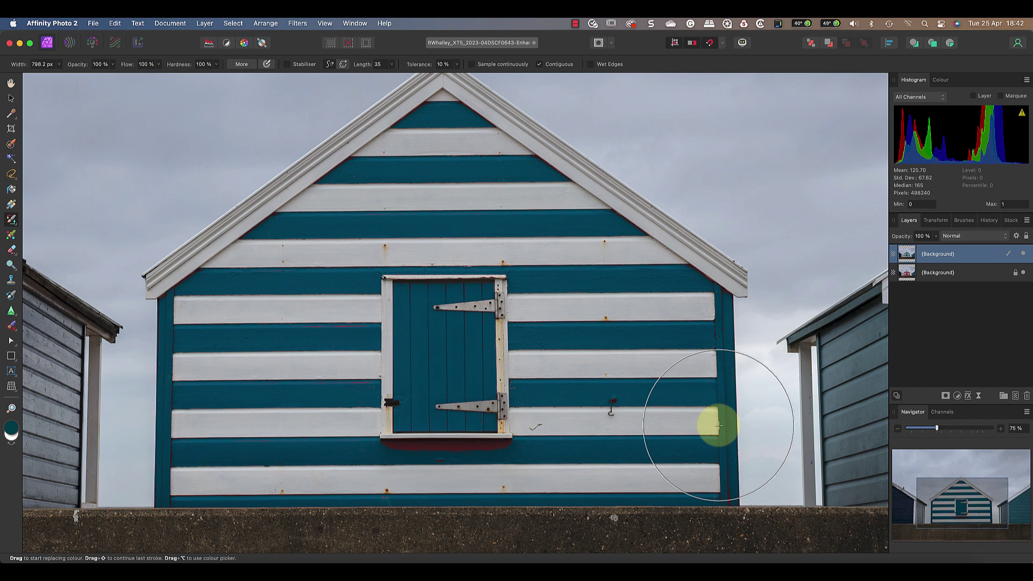
pyautogui.press('super+z')
pyautogui.press('super+z')
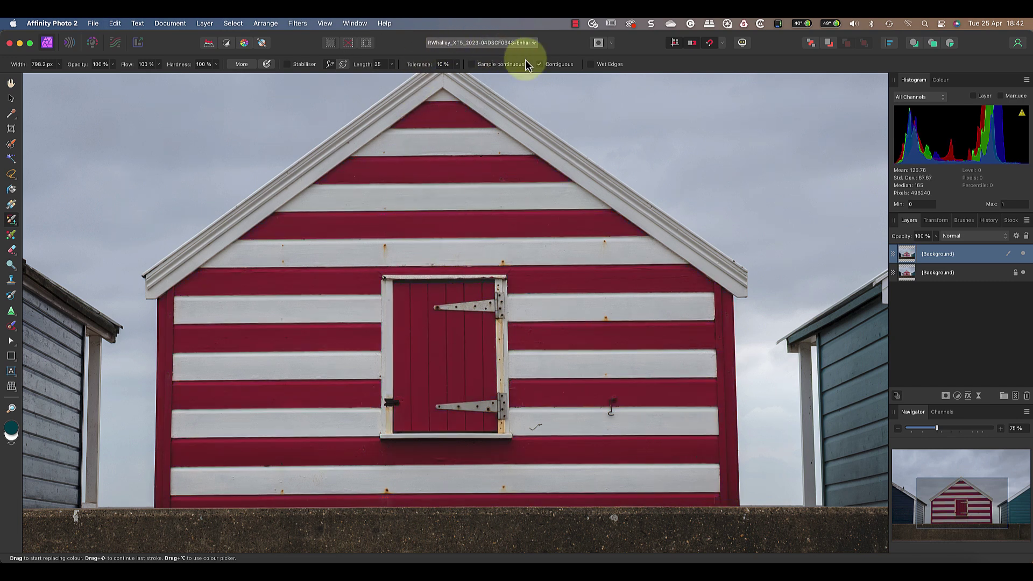
# Set tolerance to 31%, test-paint the hut's red stripes teal, then undo every stroke
pyautogui.click(457, 64)
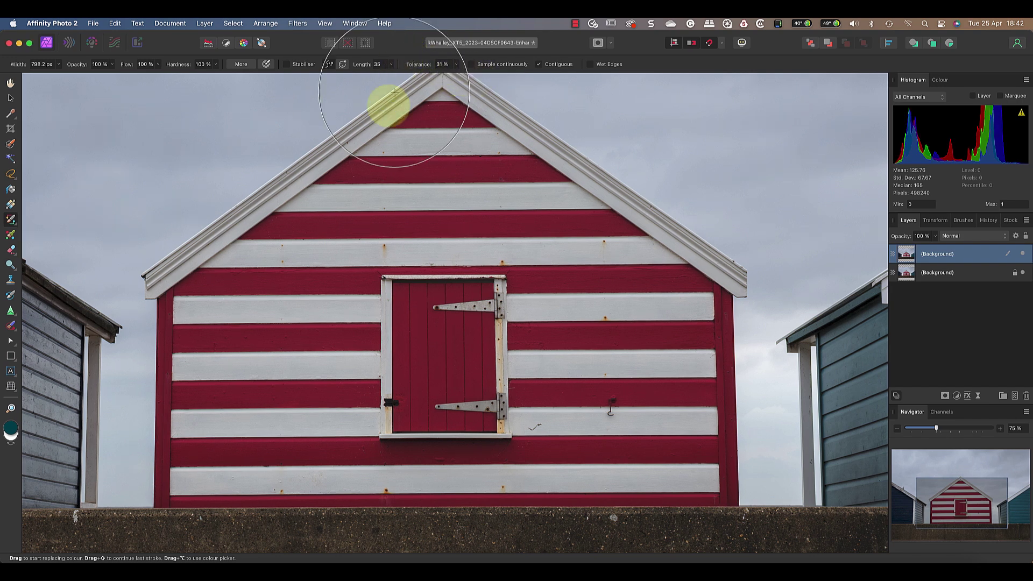
pyautogui.click(313, 326)
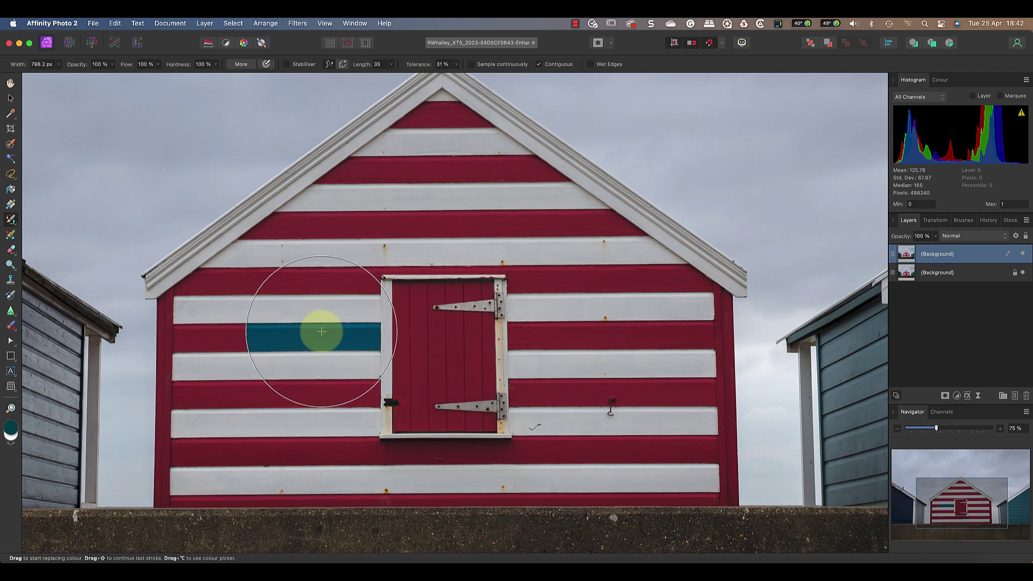
pyautogui.press('super+z')
pyautogui.moveTo(315, 282)
pyautogui.mouseDown()
pyautogui.moveTo(210, 283)
pyautogui.moveTo(345, 276)
pyautogui.moveTo(371, 340)
pyautogui.moveTo(370, 401)
pyautogui.moveTo(305, 390)
pyautogui.moveTo(221, 396)
pyautogui.moveTo(199, 367)
pyautogui.moveTo(331, 337)
pyautogui.moveTo(241, 327)
pyautogui.moveTo(246, 408)
pyautogui.moveTo(267, 427)
pyautogui.moveTo(339, 443)
pyautogui.moveTo(566, 452)
pyautogui.moveTo(552, 408)
pyautogui.moveTo(509, 376)
pyautogui.moveTo(505, 273)
pyautogui.moveTo(366, 266)
pyautogui.moveTo(296, 297)
pyautogui.moveTo(262, 379)
pyautogui.moveTo(260, 429)
pyautogui.moveTo(202, 457)
pyautogui.moveTo(185, 479)
pyautogui.moveTo(337, 486)
pyautogui.moveTo(281, 491)
pyautogui.moveTo(310, 499)
pyautogui.moveTo(449, 503)
pyautogui.moveTo(717, 490)
pyautogui.moveTo(708, 307)
pyautogui.moveTo(596, 280)
pyautogui.moveTo(585, 305)
pyautogui.moveTo(628, 413)
pyautogui.moveTo(638, 411)
pyautogui.moveTo(627, 382)
pyautogui.mouseUp()
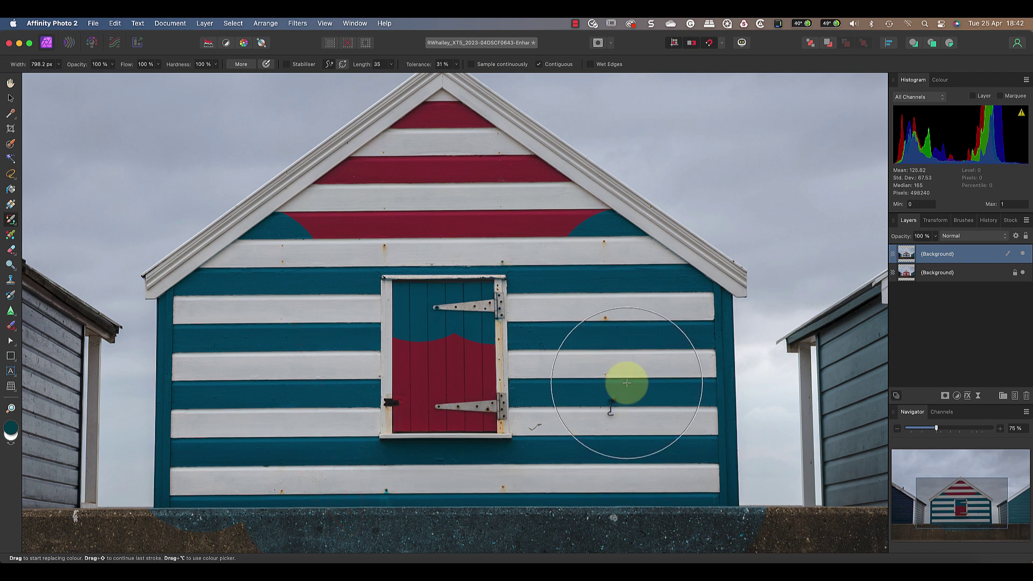
pyautogui.press('super+z')
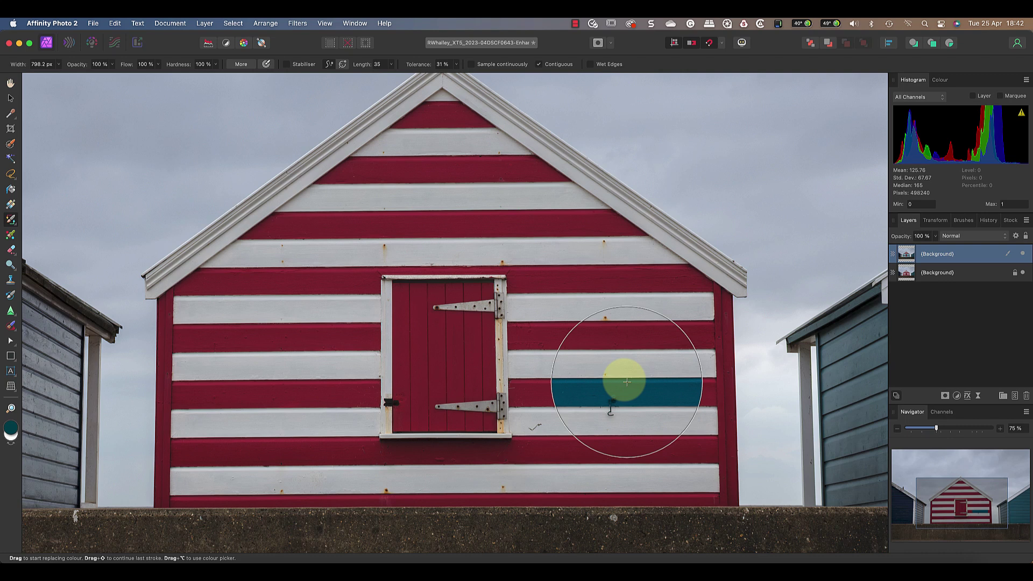
pyautogui.press('super+z')
# Lower tolerance to 4% and paint teal test strokes along the red stripes
pyautogui.click(457, 64)
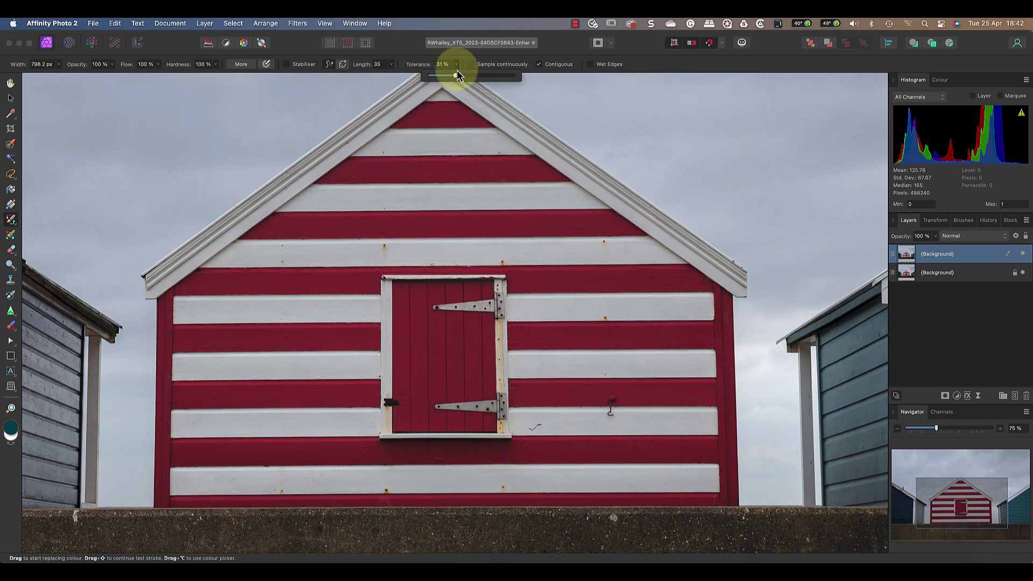
pyautogui.moveTo(431, 76); pyautogui.dragTo(429, 76)
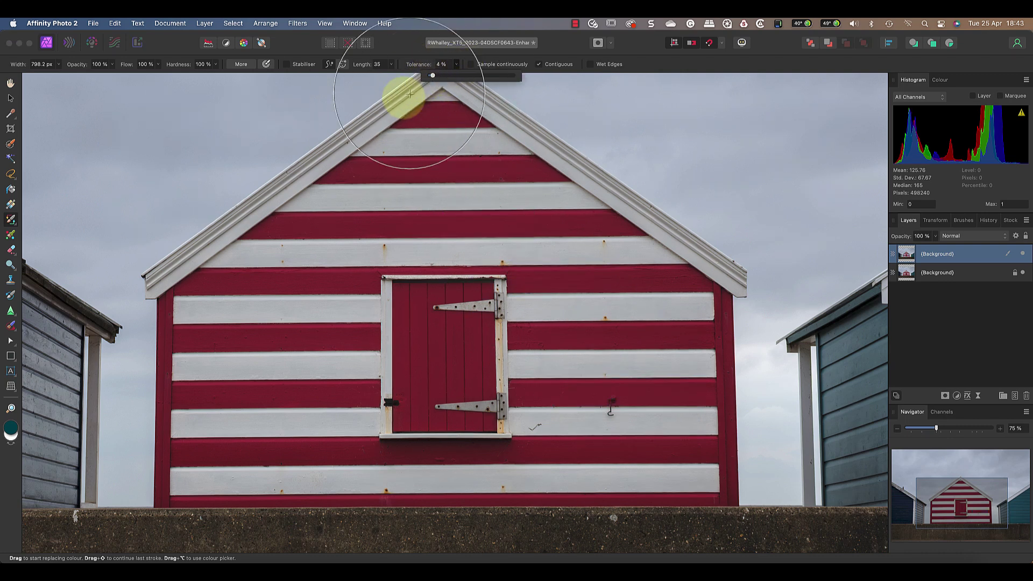
pyautogui.moveTo(291, 225)
pyautogui.mouseDown()
pyautogui.moveTo(605, 224)
pyautogui.moveTo(559, 269)
pyautogui.moveTo(694, 279)
pyautogui.moveTo(718, 297)
pyautogui.moveTo(720, 350)
pyautogui.moveTo(560, 337)
pyautogui.moveTo(558, 401)
pyautogui.moveTo(717, 431)
pyautogui.moveTo(445, 449)
pyautogui.moveTo(334, 433)
pyautogui.moveTo(329, 453)
pyautogui.moveTo(226, 406)
pyautogui.mouseUp()
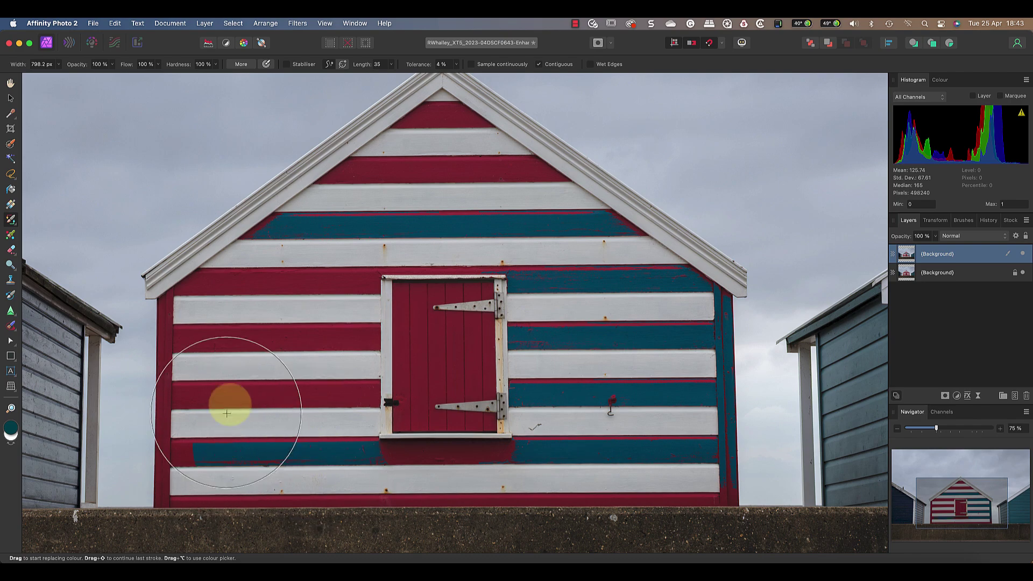
pyautogui.click(481, 169)
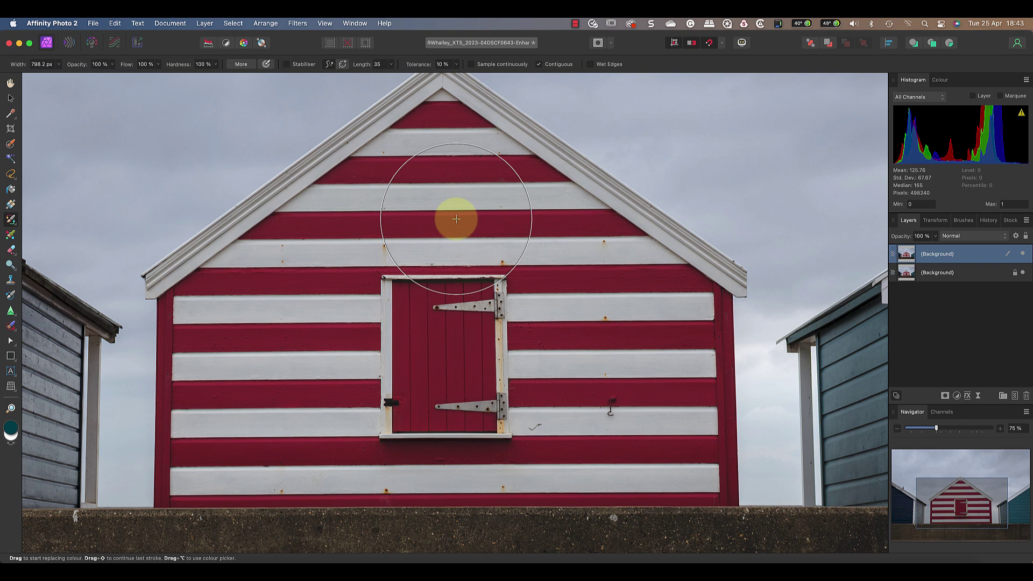
# Zoom out to 25% to show all three huts, then test a teal stroke on the sky
pyautogui.click(456, 219)
pyautogui.press('super+z')
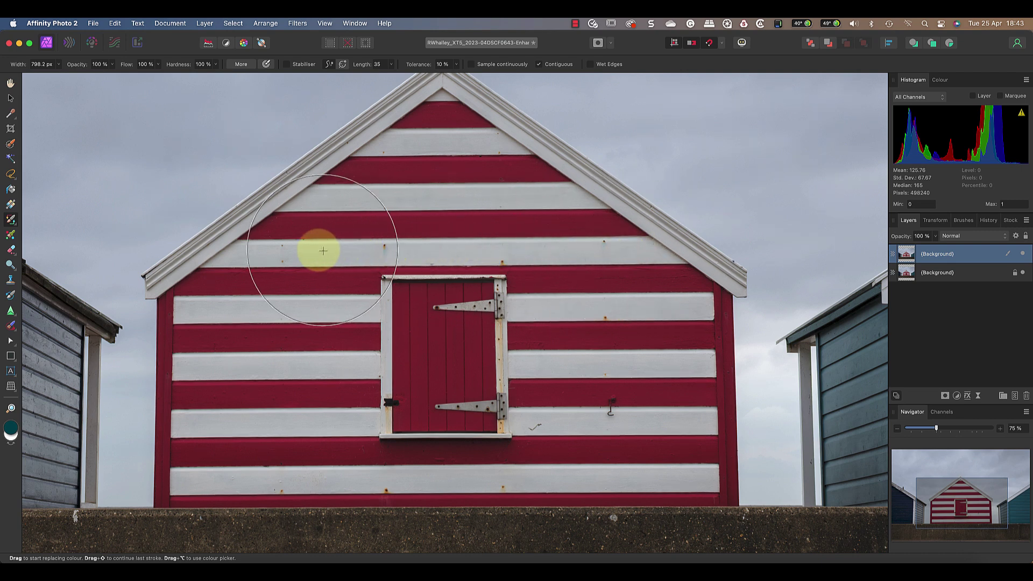
pyautogui.click(897, 429)
pyautogui.click(897, 429)
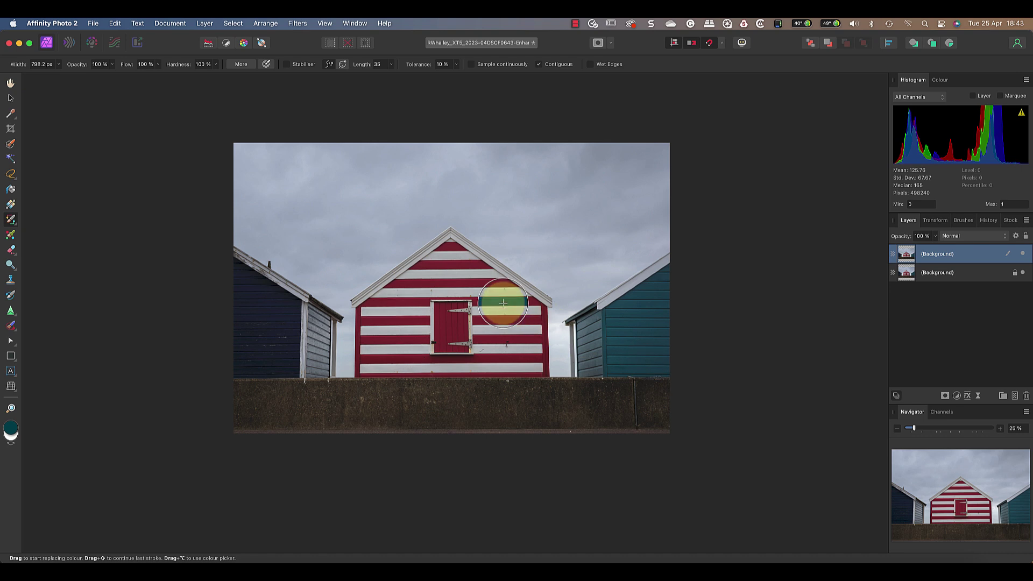
pyautogui.moveTo(379, 199)
pyautogui.mouseDown()
pyautogui.moveTo(637, 192)
pyautogui.moveTo(376, 201)
pyautogui.mouseUp()
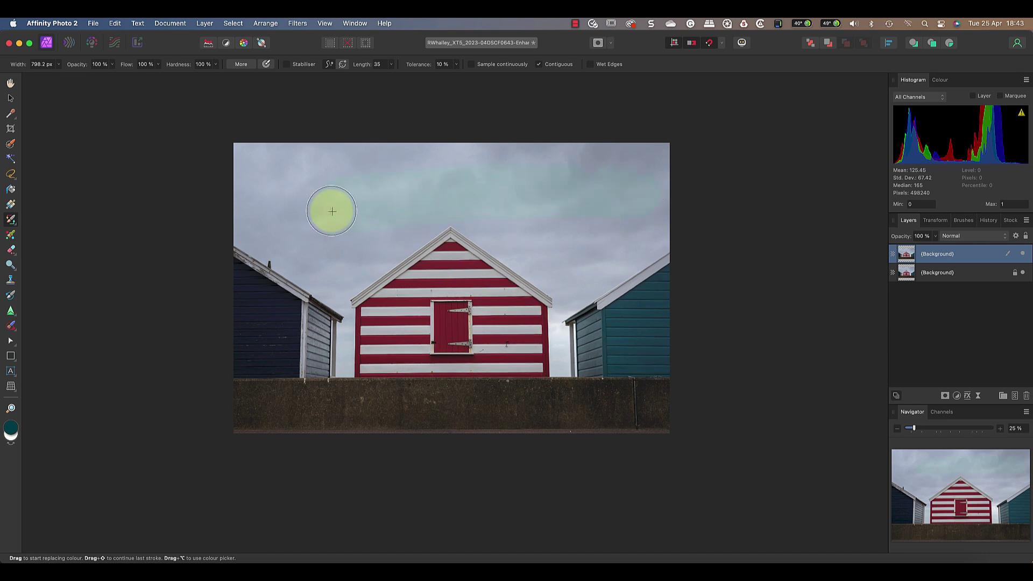